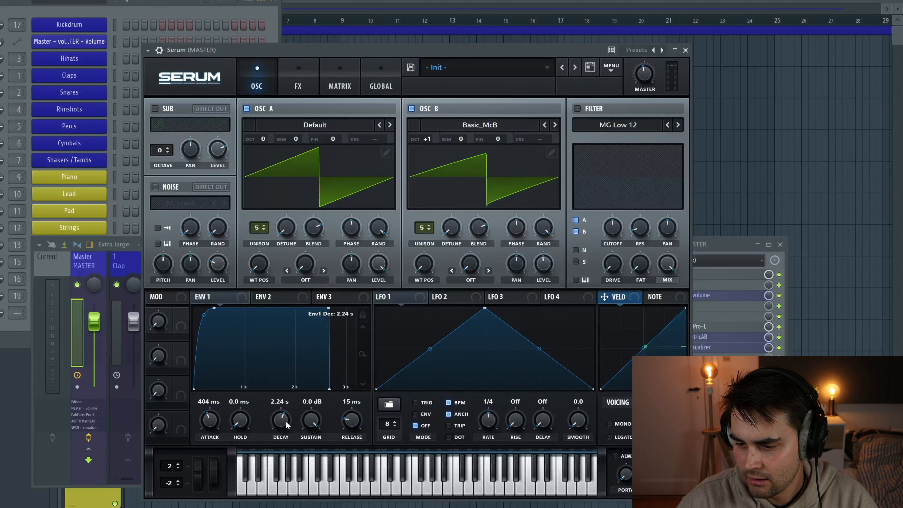
# Step: Set Env 1's release to 362 ms, then enable the filter with Env 1 modulating its cutoff
pyautogui.moveTo(355, 426); pyautogui.dragTo(358, 417)
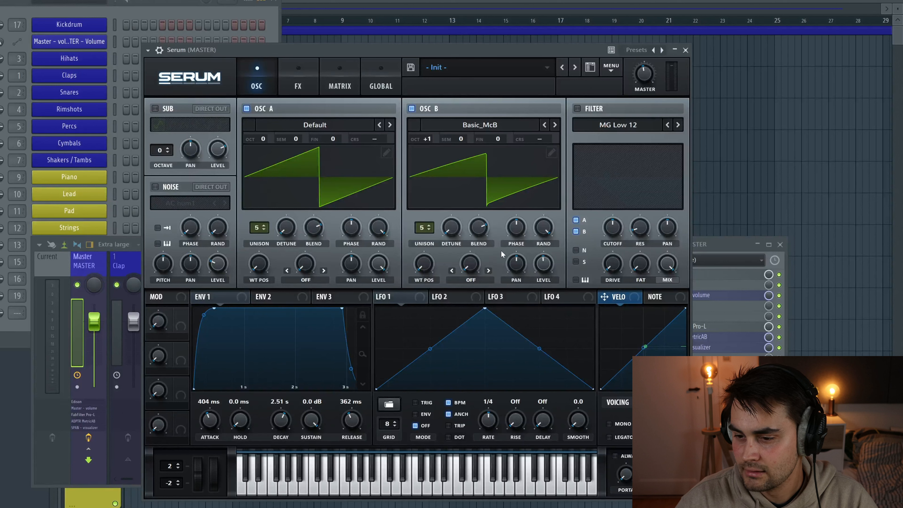
pyautogui.click(578, 109)
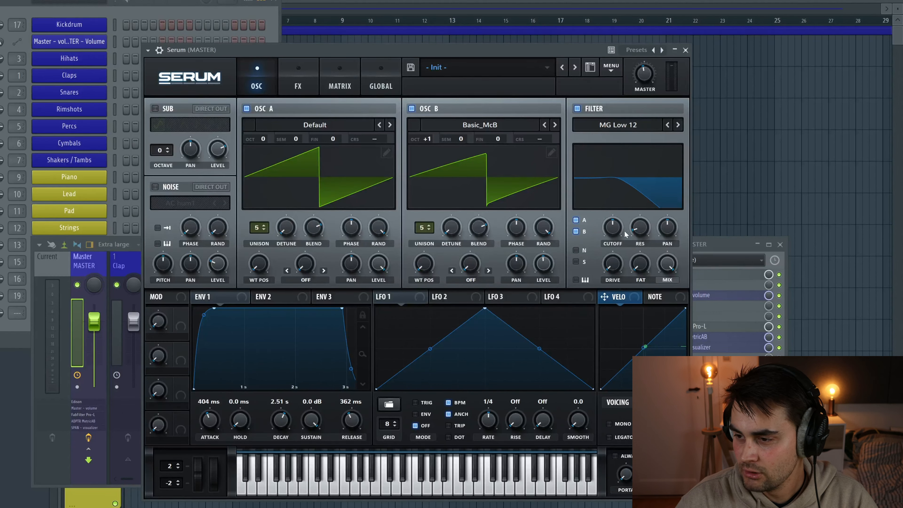
pyautogui.moveTo(616, 230); pyautogui.dragTo(616, 235)
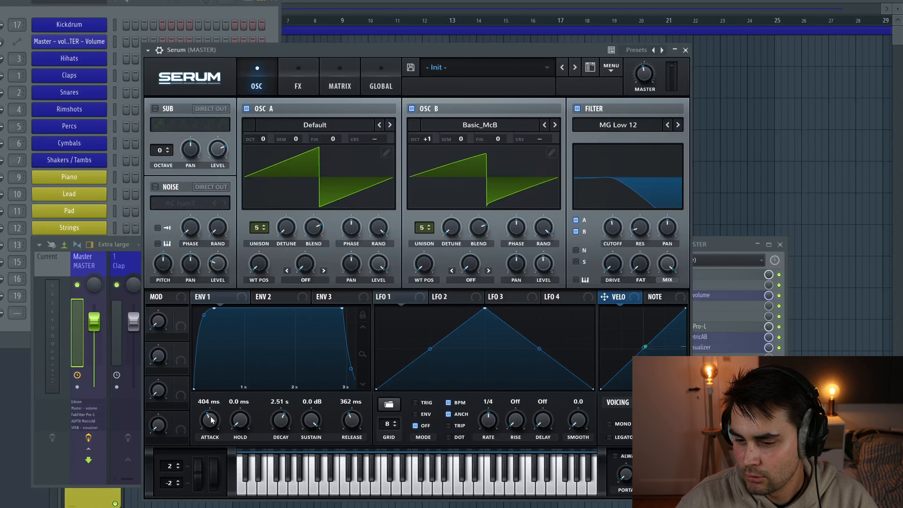
pyautogui.moveTo(240, 301); pyautogui.dragTo(616, 238)
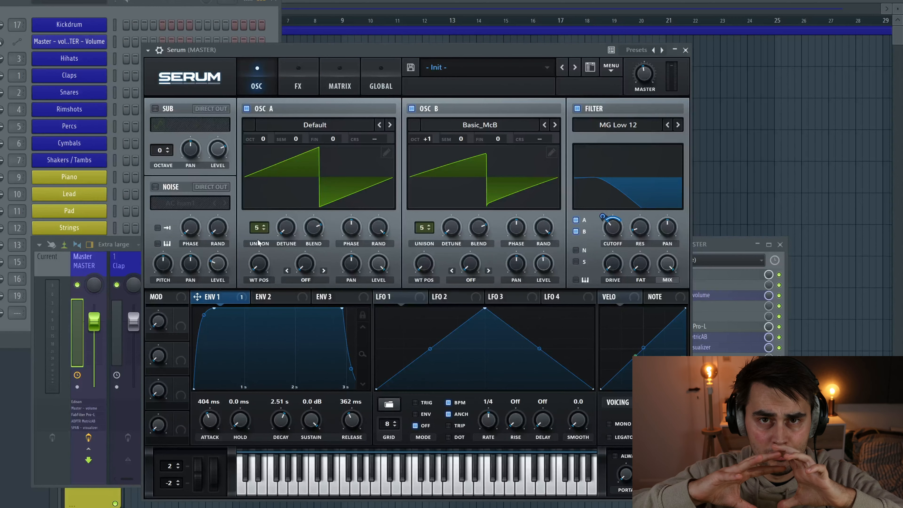
# Step: Adjust the unison detune of oscillators A and B and audition the sound
pyautogui.moveTo(289, 229); pyautogui.dragTo(292, 214)
pyautogui.moveTo(452, 230); pyautogui.dragTo(455, 214)
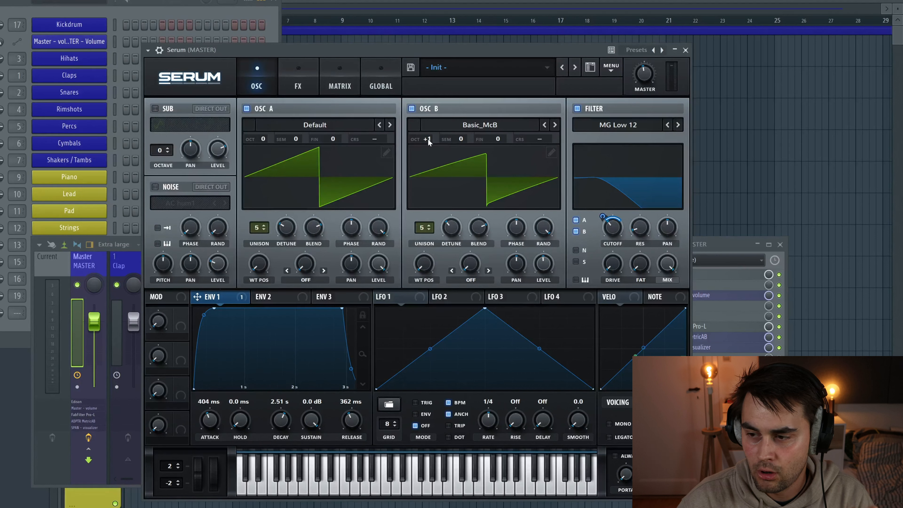
pyautogui.press('space')
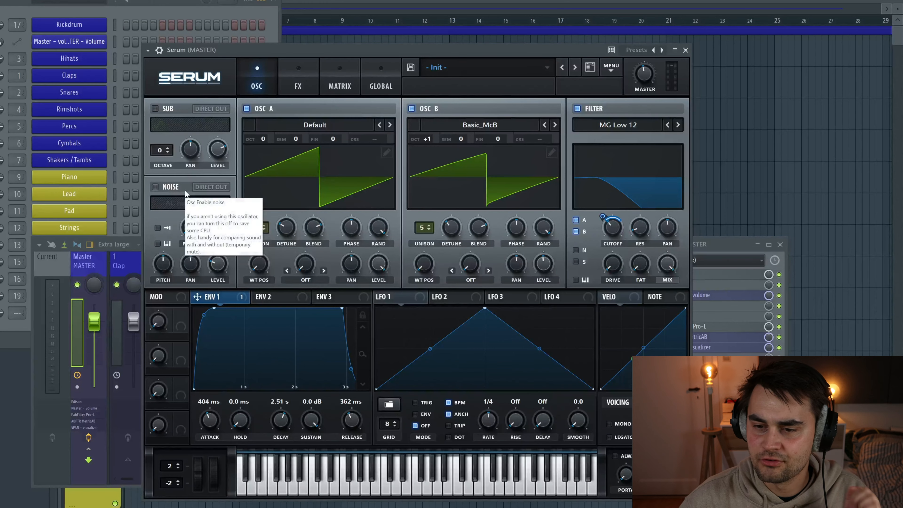
# Step: Enable the noise oscillator and load the Air Can 1 sample from the Organics category
pyautogui.click(184, 190)
pyautogui.click(181, 203)
pyautogui.moveTo(185, 250)
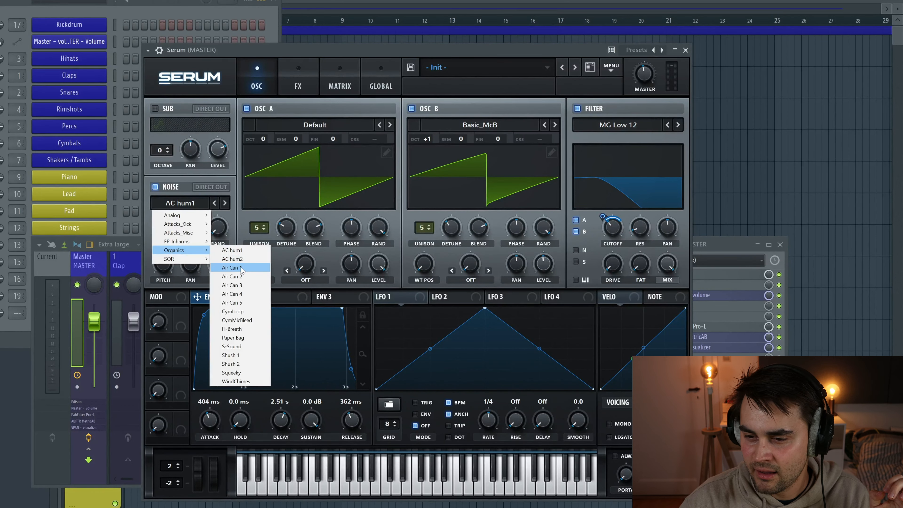
pyautogui.click(241, 269)
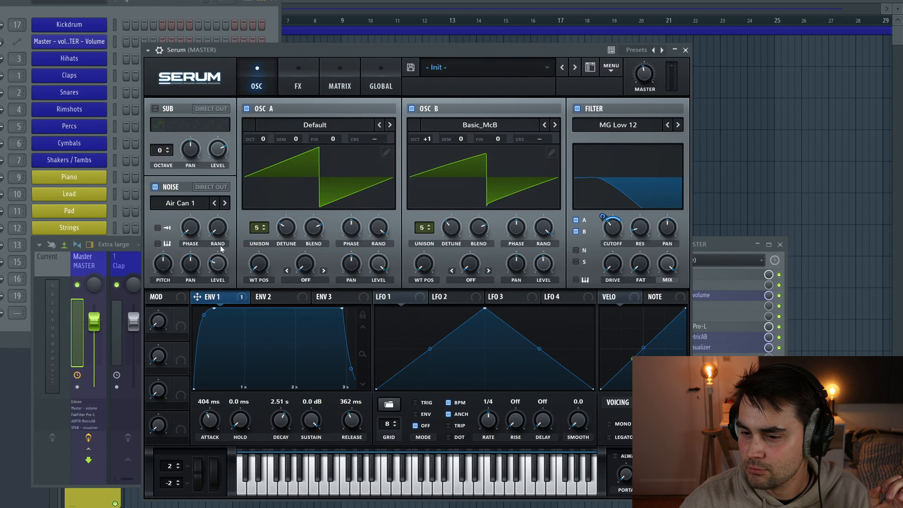
# Step: Turn on one-shot playback and pitch key tracking for the noise oscillator
pyautogui.click(158, 228)
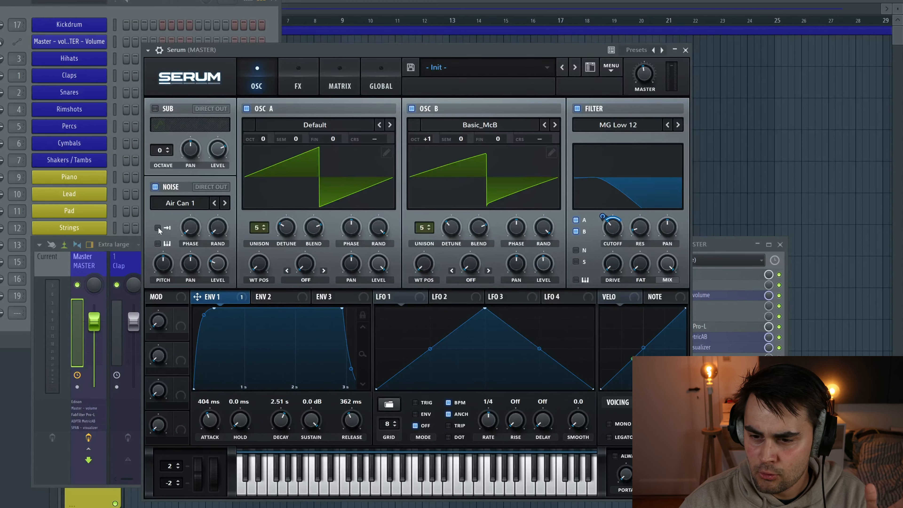
pyautogui.click(158, 244)
pyautogui.moveTo(164, 266)
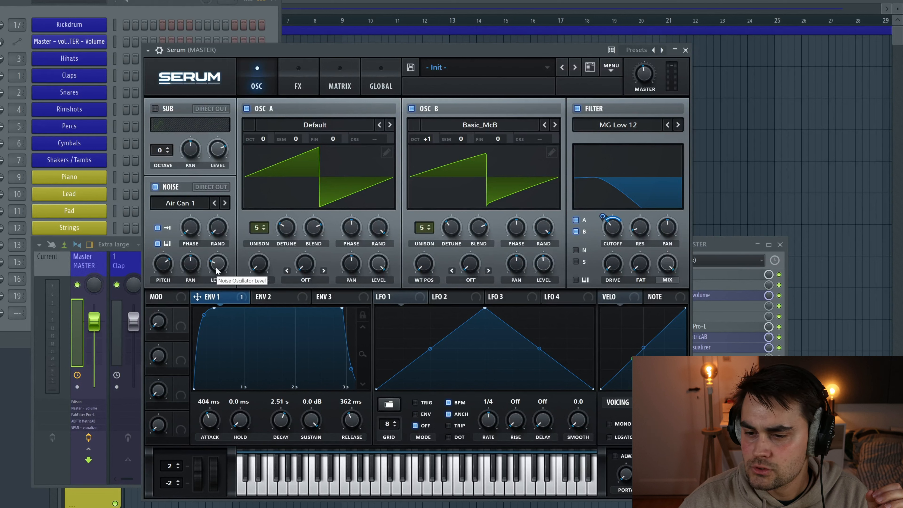
# Step: Route the noise oscillator through the filter and raise its level
pyautogui.moveTo(214, 262)
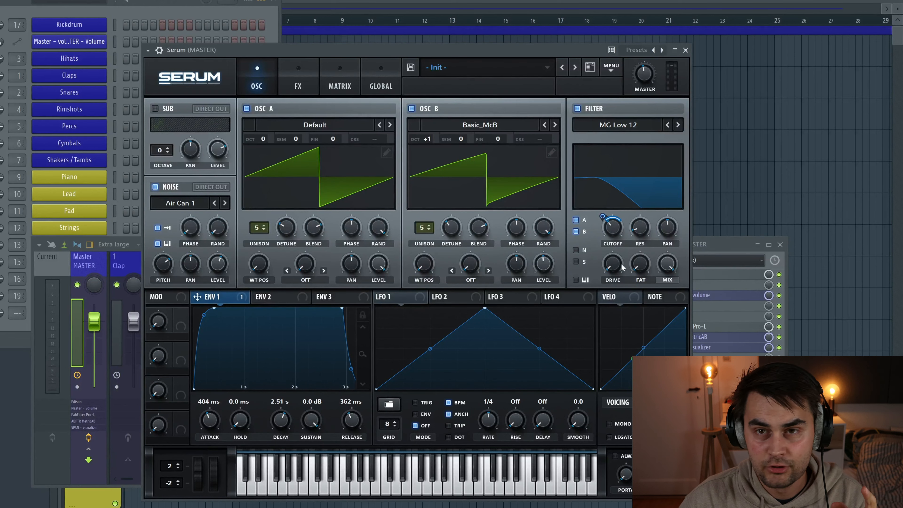
pyautogui.click(576, 250)
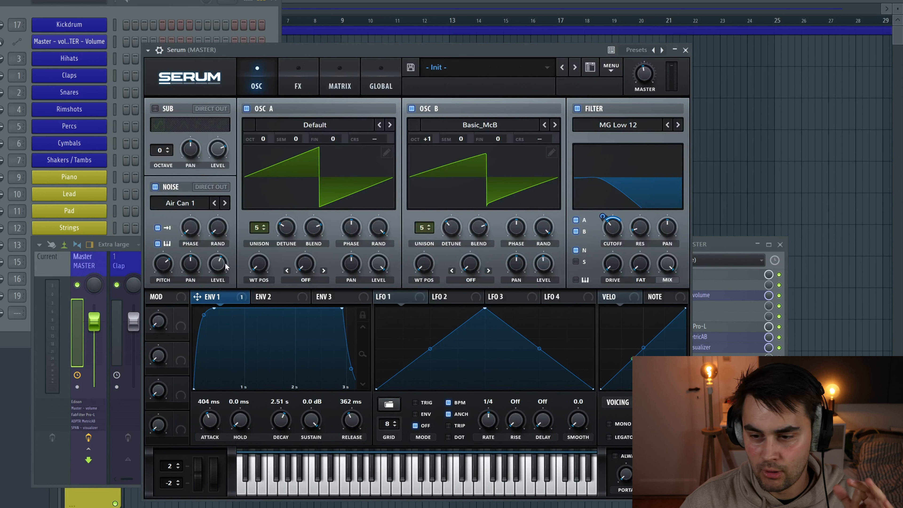
pyautogui.moveTo(222, 267)
pyautogui.mouseDown()
pyautogui.moveTo(227, 258)
pyautogui.moveTo(229, 267)
pyautogui.mouseUp()
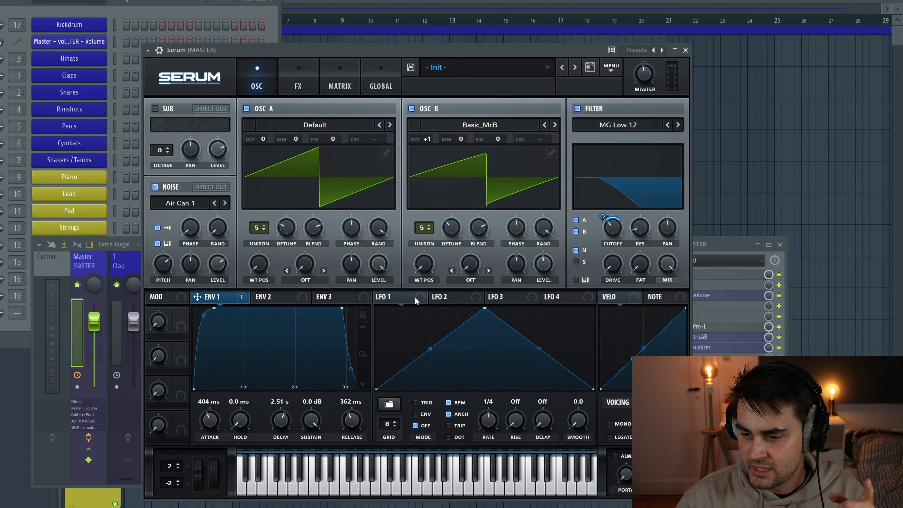
# Step: Assign LFO 1 to oscillator B's fine tuning, to its level by about 10, and to the noise level
pyautogui.moveTo(421, 300); pyautogui.dragTo(514, 195)
pyautogui.moveTo(411, 305); pyautogui.dragTo(547, 262)
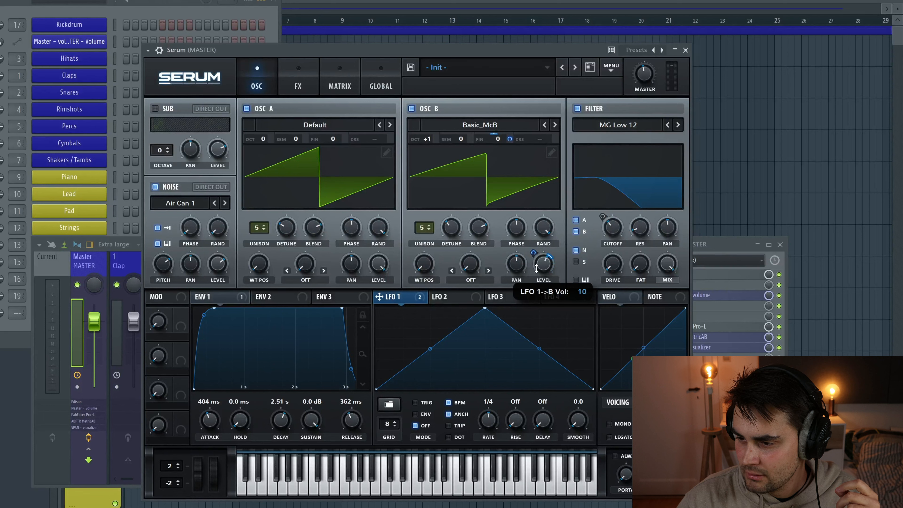
pyautogui.moveTo(536, 268); pyautogui.dragTo(537, 272)
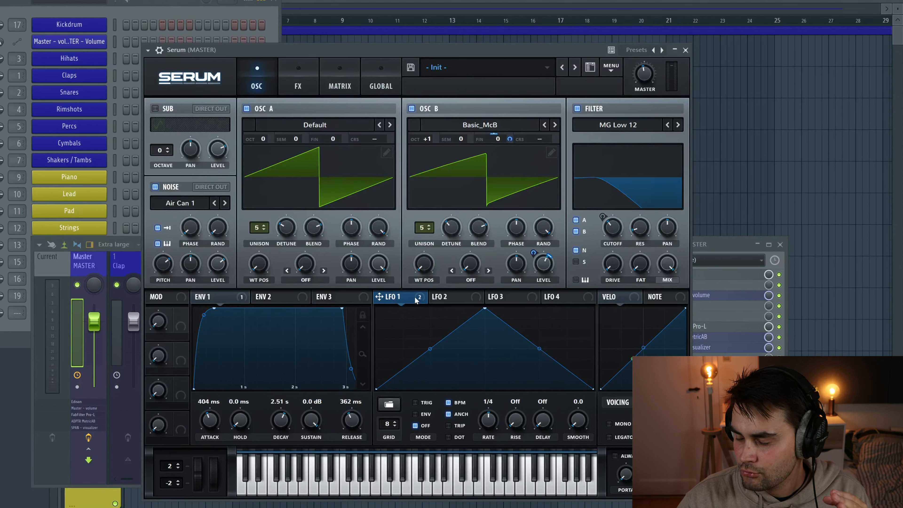
pyautogui.moveTo(224, 267); pyautogui.dragTo(208, 262)
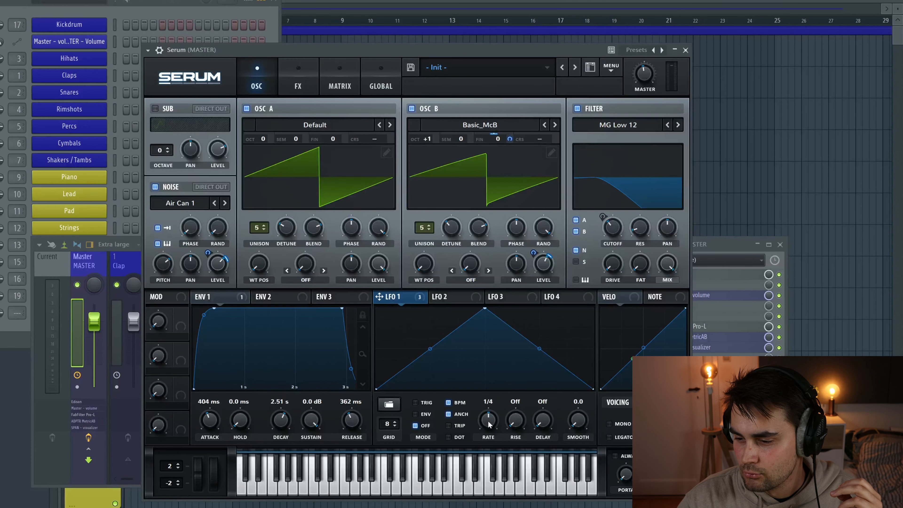
# Step: Turn off tempo sync for LFO 1 and set its smoothing to 18.9
pyautogui.click(448, 402)
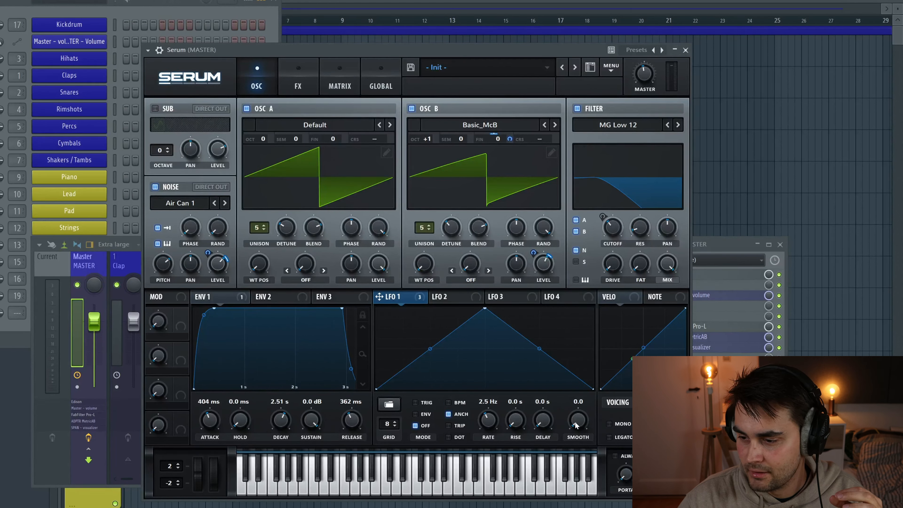
pyautogui.moveTo(575, 423); pyautogui.dragTo(543, 395)
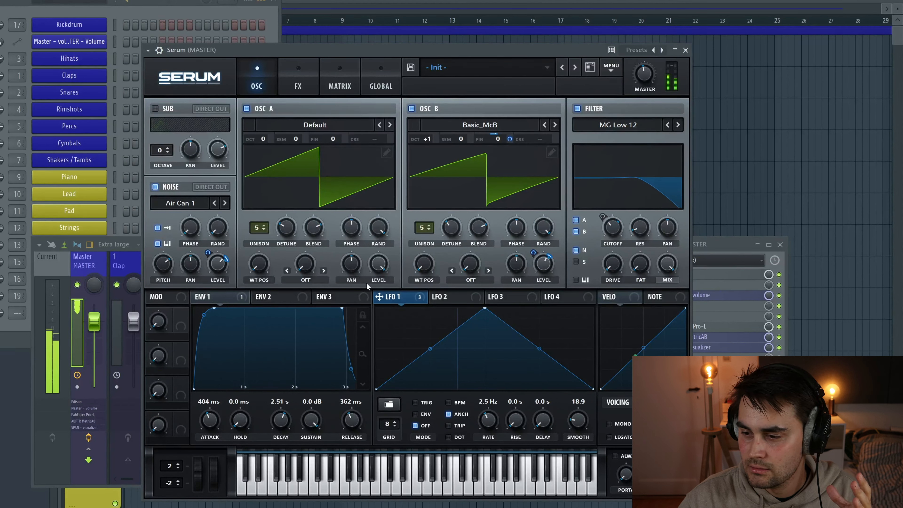
pyautogui.moveTo(533, 253); pyautogui.dragTo(535, 254)
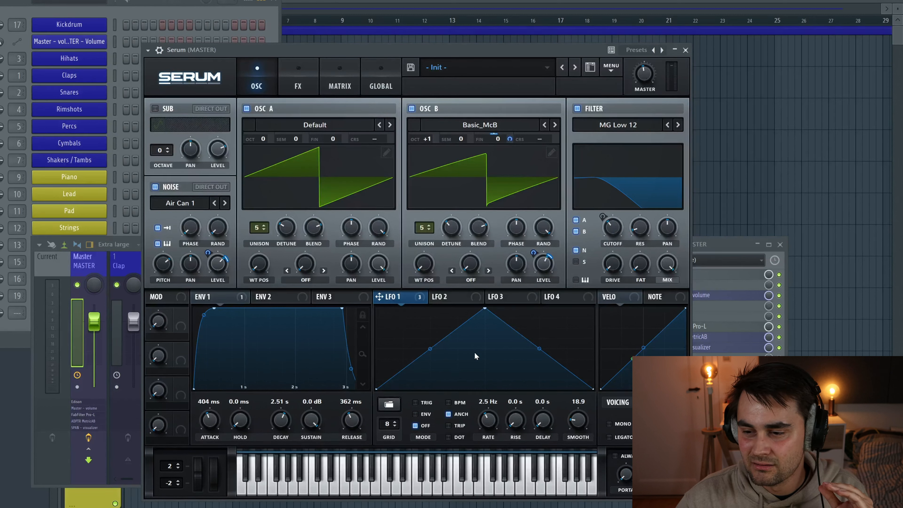
# Step: Shape LFO 2 as a concave falling curve in envelope mode with tempo sync off
pyautogui.click(450, 298)
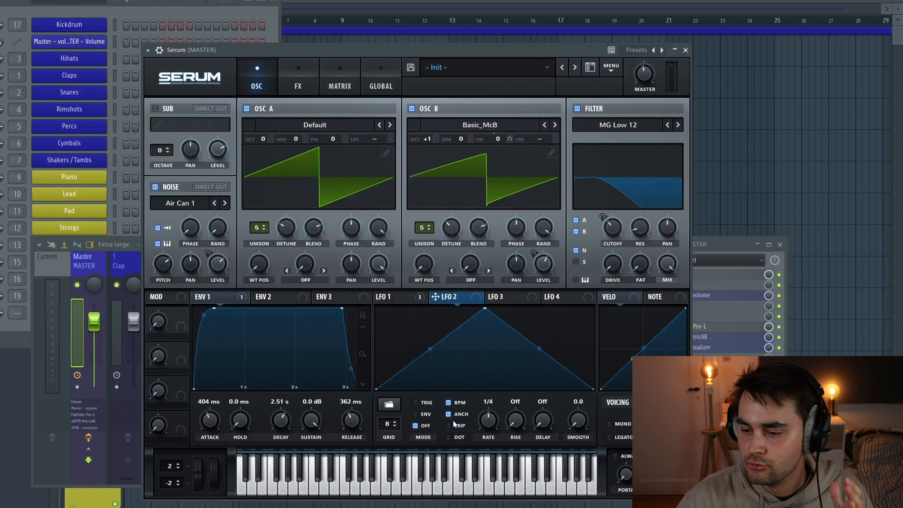
pyautogui.click(422, 415)
pyautogui.moveTo(485, 308); pyautogui.dragTo(360, 287)
pyautogui.moveTo(485, 349); pyautogui.dragTo(484, 366)
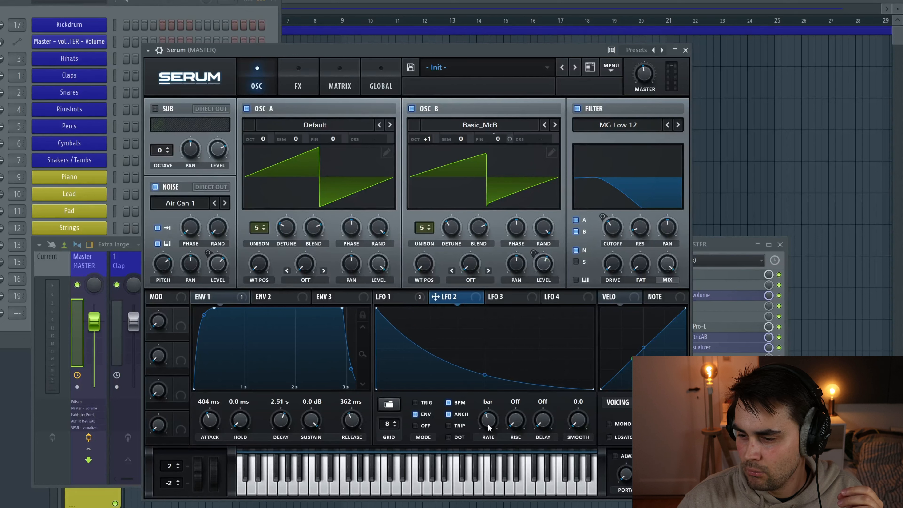
pyautogui.click(449, 403)
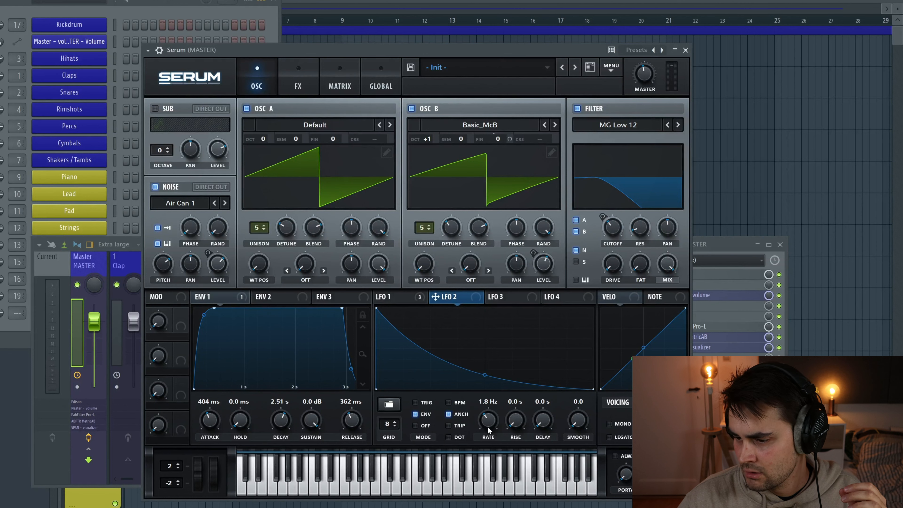
# Step: Add a modulation matrix row with LFO 2 as source, LFO1 Rate as destination and a small positive amount
pyautogui.click(349, 70)
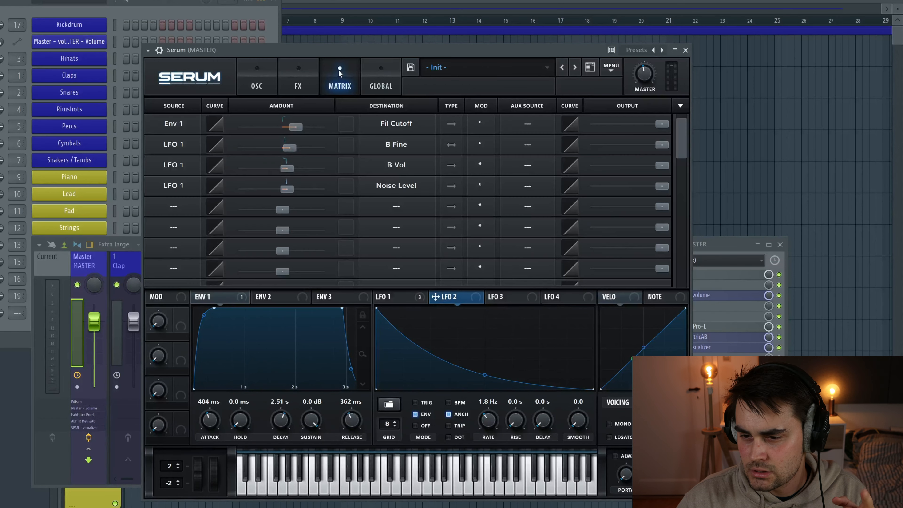
pyautogui.click(178, 208)
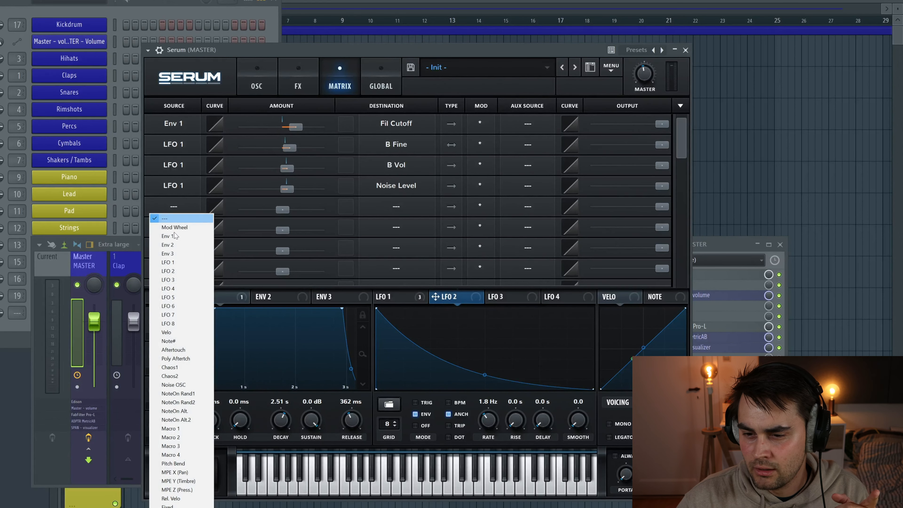
pyautogui.click(174, 271)
pyautogui.click(395, 209)
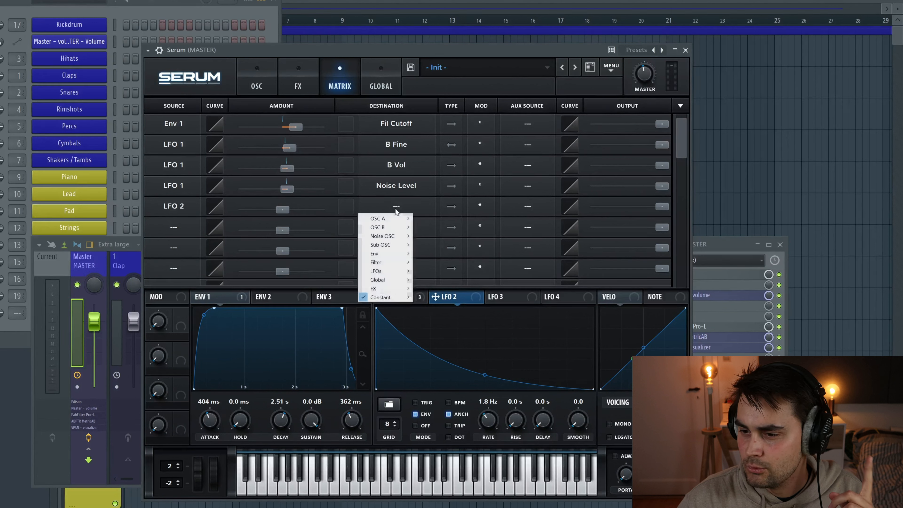
pyautogui.moveTo(391, 274)
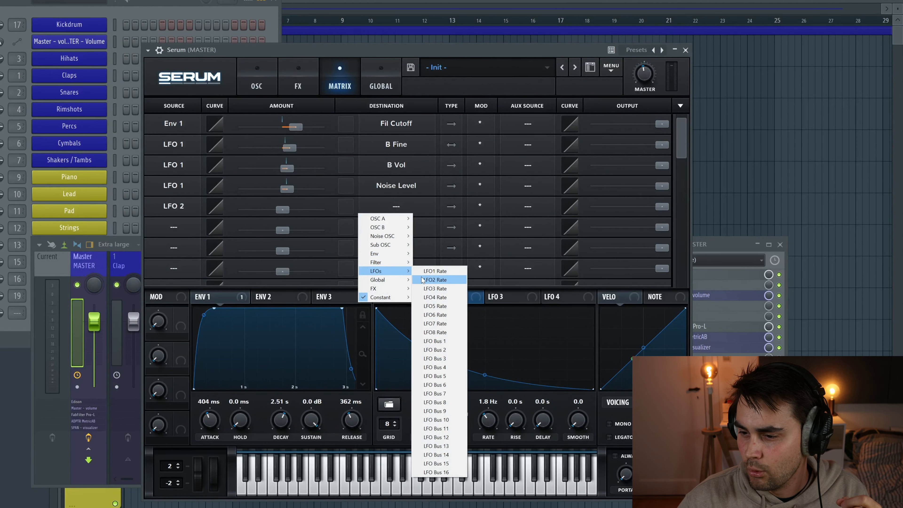
pyautogui.click(436, 272)
pyautogui.moveTo(283, 210); pyautogui.dragTo(295, 210)
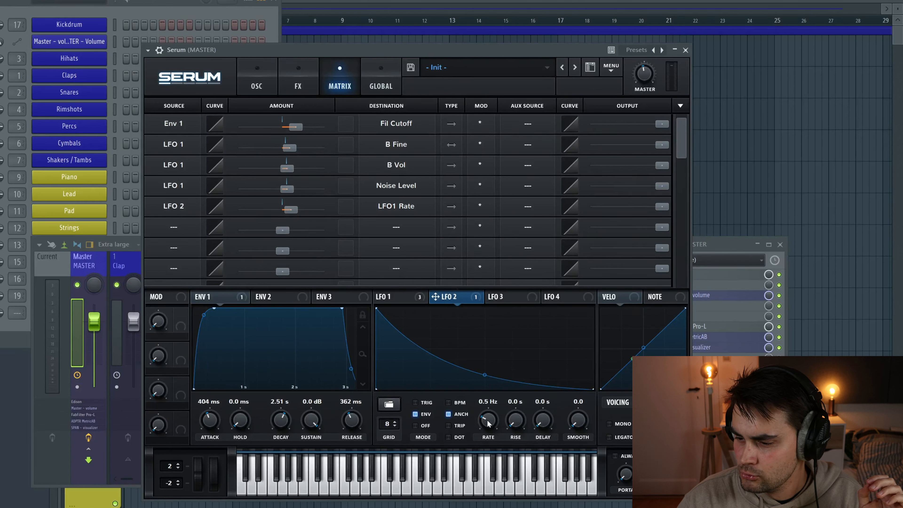
# Step: Set LFO 2's rate to 0.5 Hz and its mode to TRIG, auditioning the patch
pyautogui.moveTo(488, 418); pyautogui.dragTo(489, 421)
pyautogui.press('space')
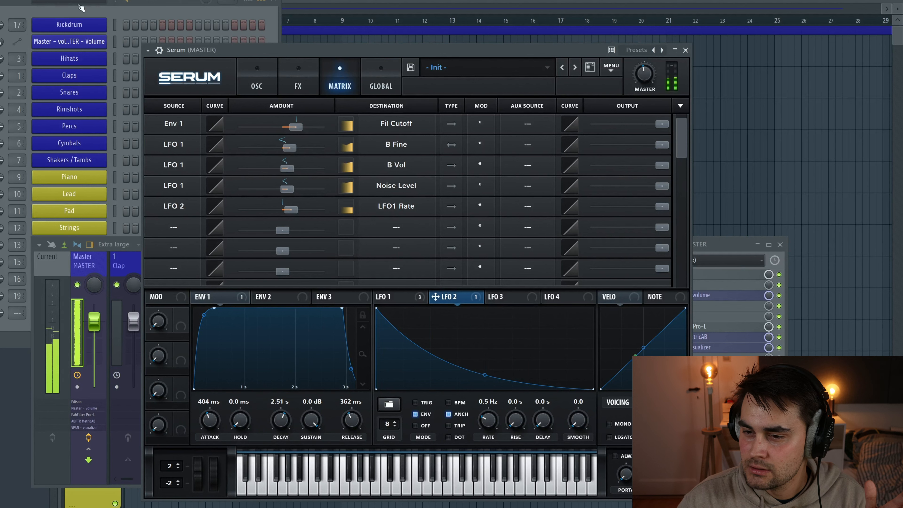
pyautogui.click(264, 74)
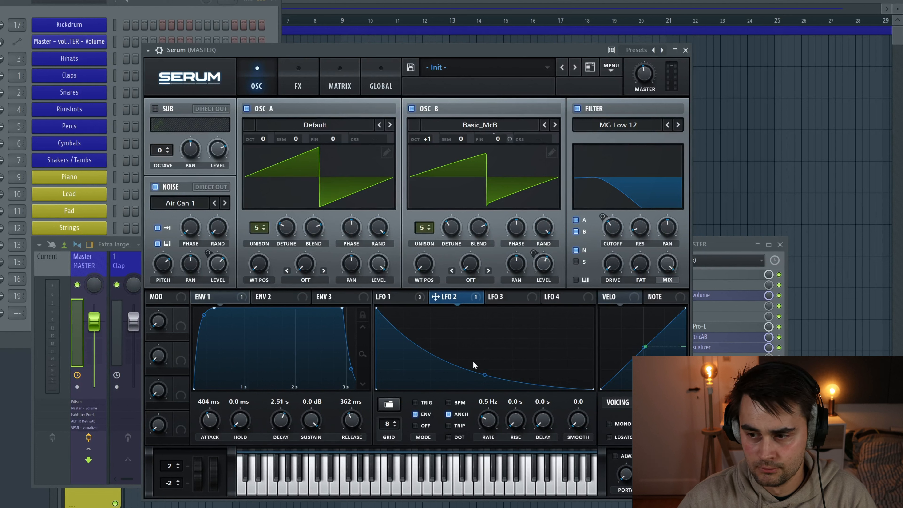
pyautogui.click(415, 403)
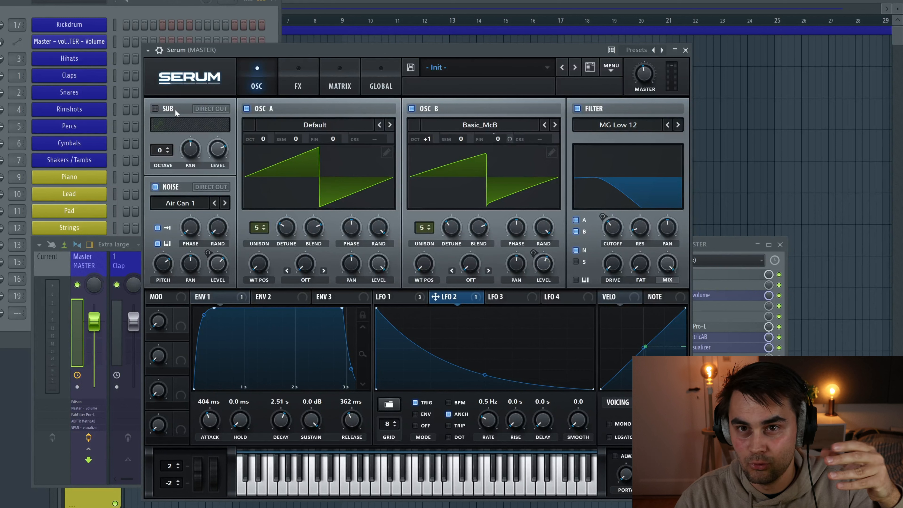
# Step: Enable the sub oscillator with a triangle wave at octave 2, routed through the filter
pyautogui.click(156, 109)
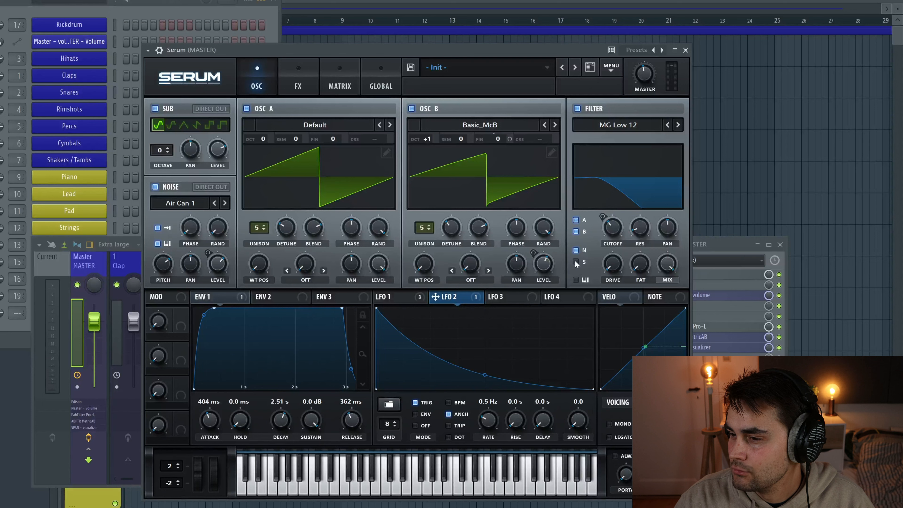
pyautogui.click(184, 125)
pyautogui.click(170, 148)
pyautogui.click(169, 149)
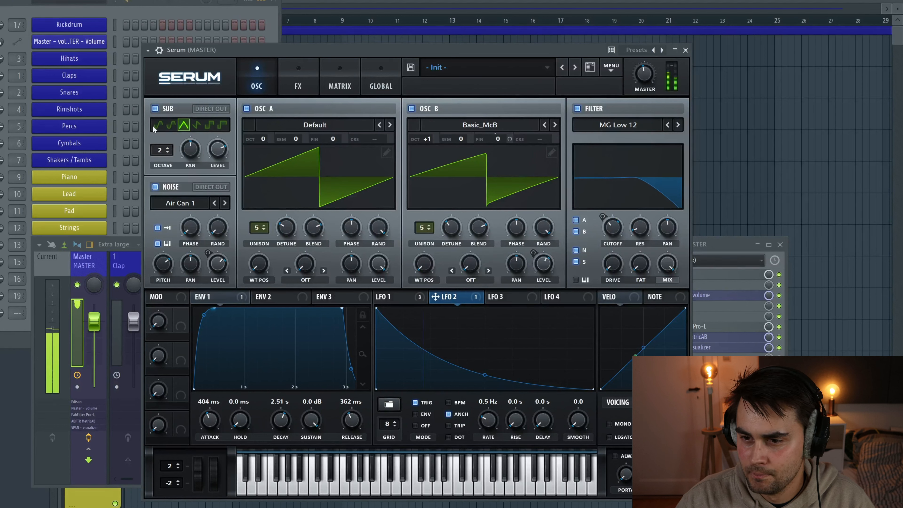
# Step: Lower the sub oscillator's level and modulate it with LFO 1 by an amount of 15
pyautogui.scroll(-3, 218, 149)
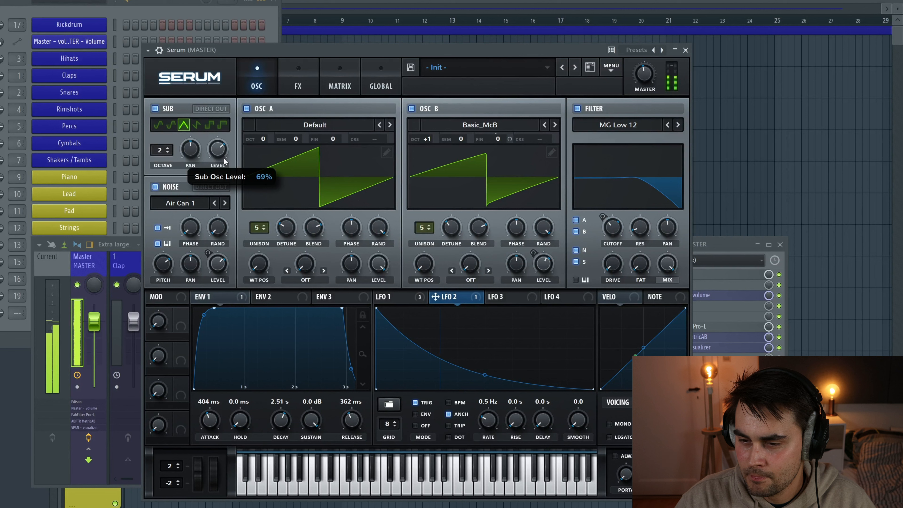
pyautogui.scroll(-1, 218, 150)
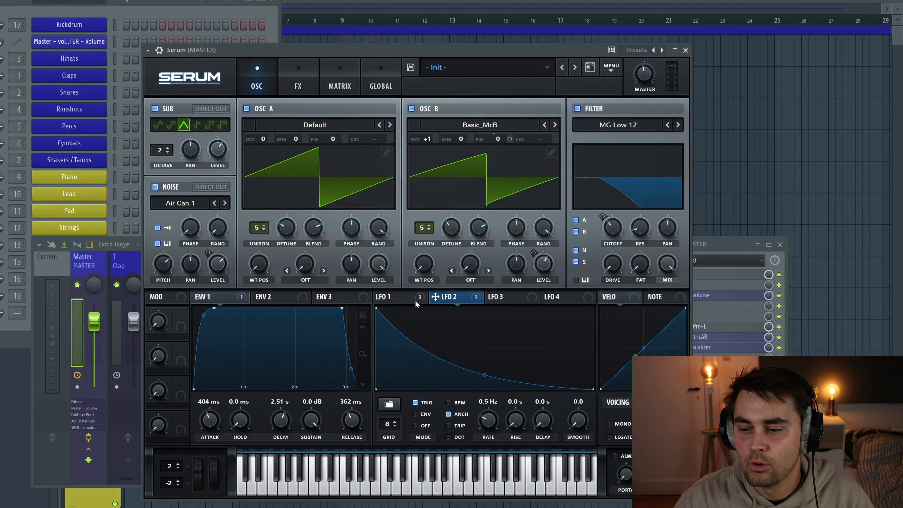
pyautogui.click(403, 297)
pyautogui.moveTo(347, 300); pyautogui.dragTo(211, 143)
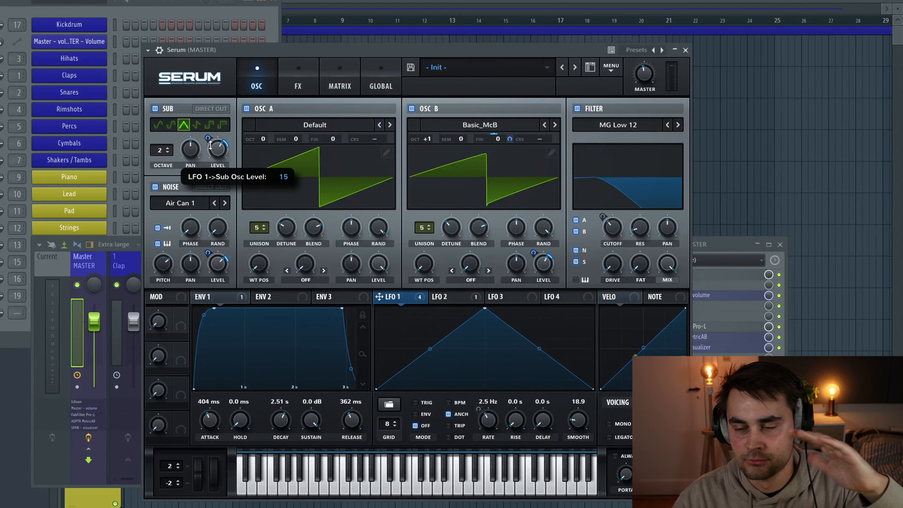
# Step: Audition the patch and fine-tune the LFO 1 modulation amount on the sub oscillator's level
pyautogui.press('space')
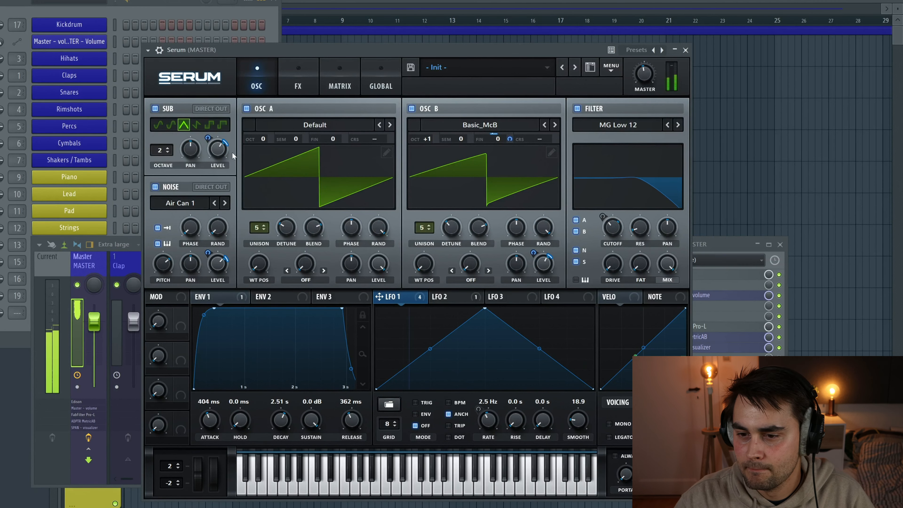
pyautogui.moveTo(212, 136); pyautogui.dragTo(212, 137)
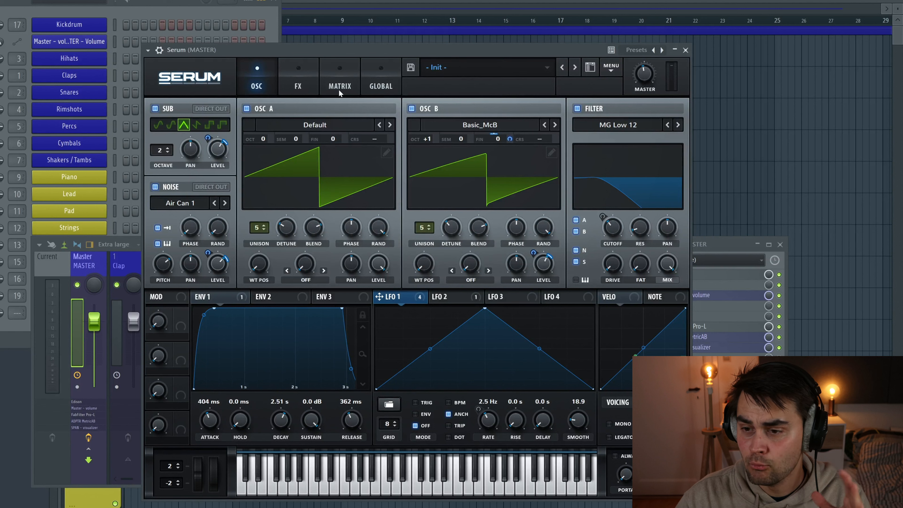
# Step: Enable the phaser effect with a reduced mix, then raise its depth and set its frequency to about 1342 Hz during playback
pyautogui.click(302, 78)
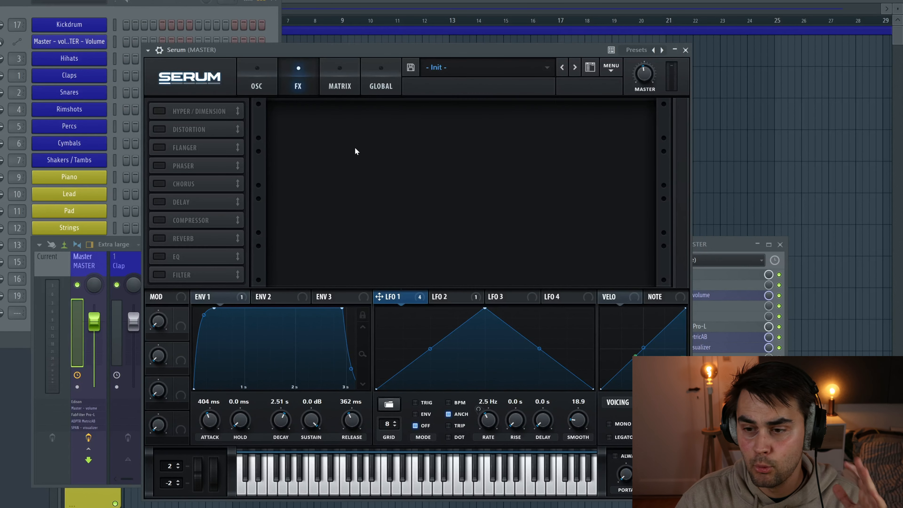
pyautogui.click(161, 166)
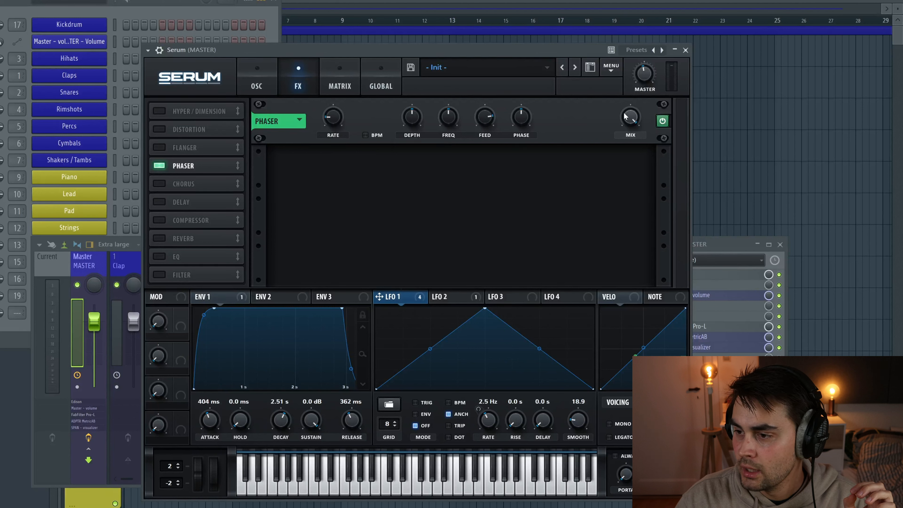
pyautogui.moveTo(630, 117); pyautogui.dragTo(634, 145)
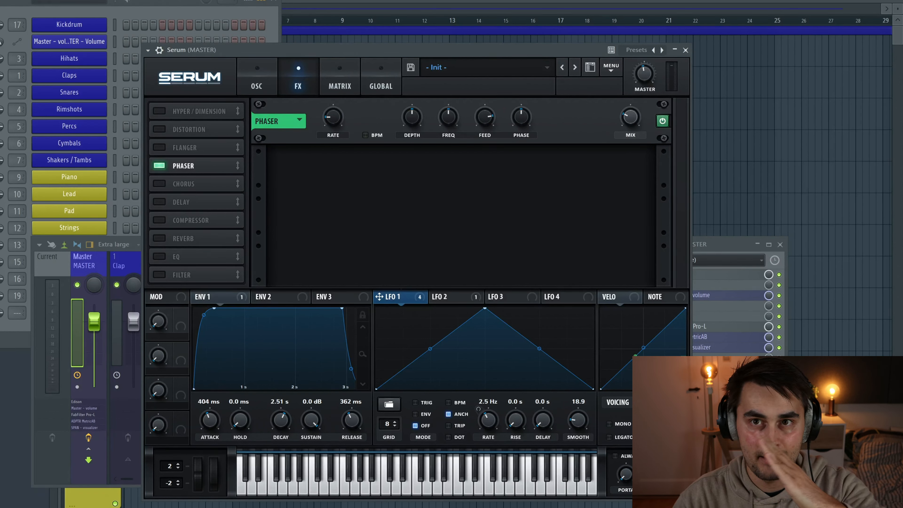
pyautogui.press('space')
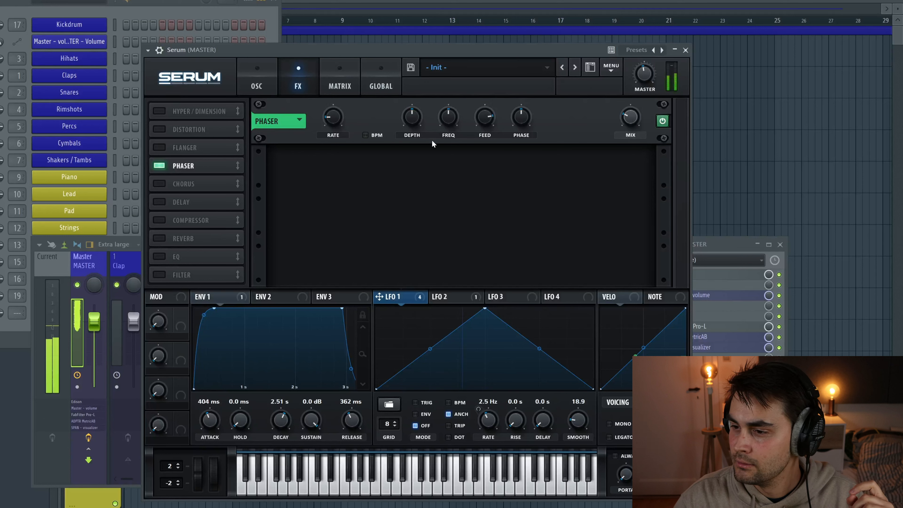
pyautogui.moveTo(414, 120); pyautogui.dragTo(454, 117)
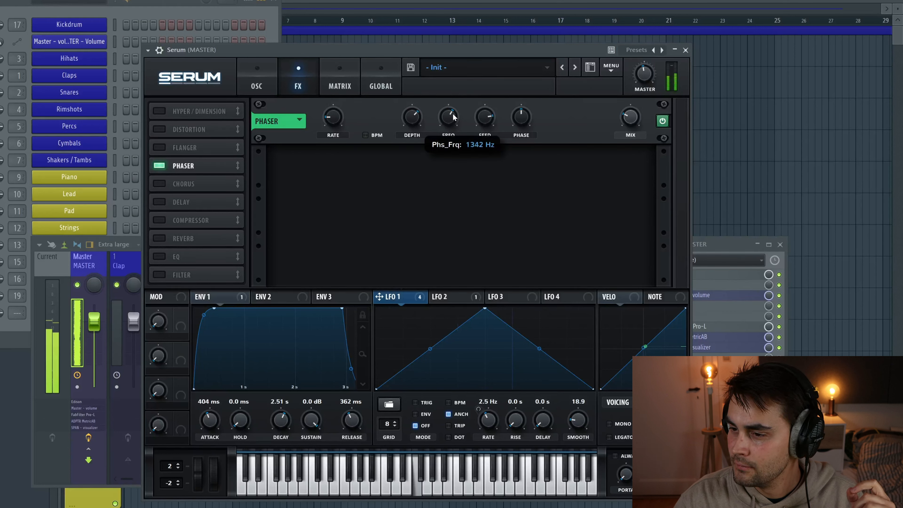
# Step: Try higher phaser mix amounts while auditioning the patch, and settle the mix at about 36%
pyautogui.moveTo(631, 118)
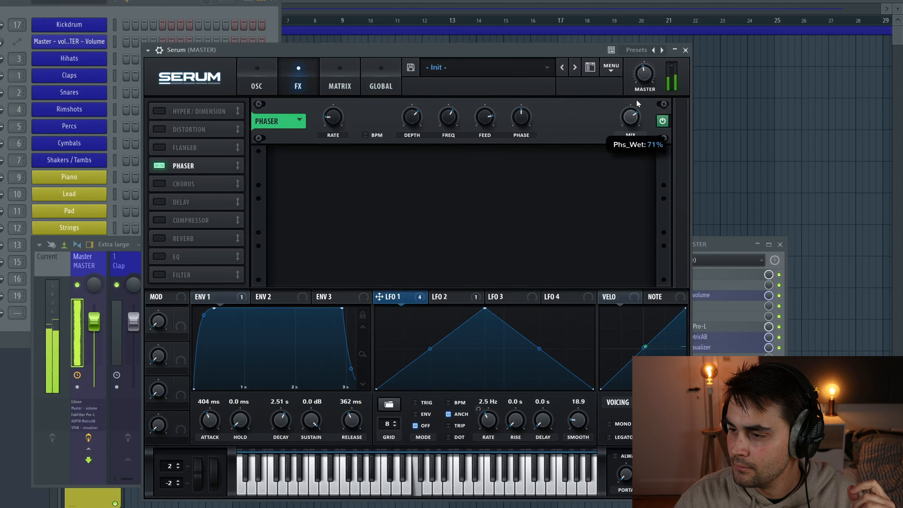
pyautogui.moveTo(637, 102); pyautogui.dragTo(639, 112)
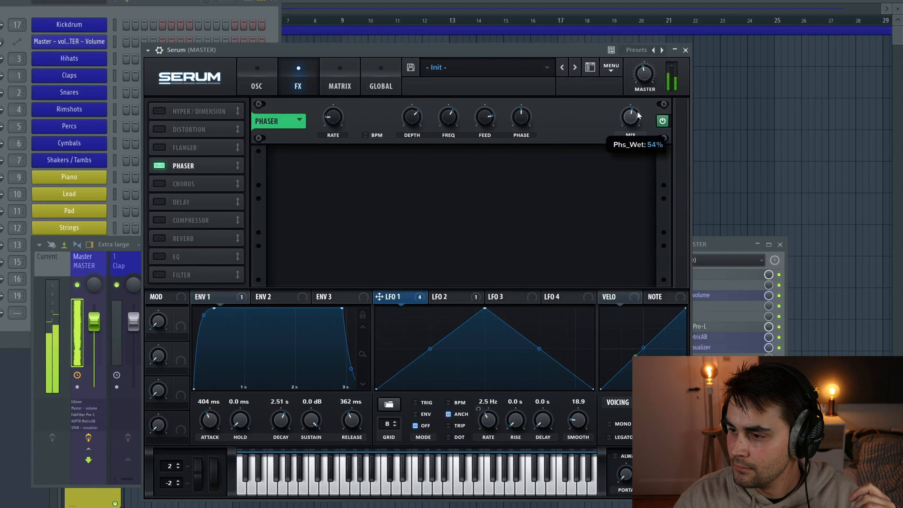
pyautogui.moveTo(636, 120); pyautogui.dragTo(635, 122)
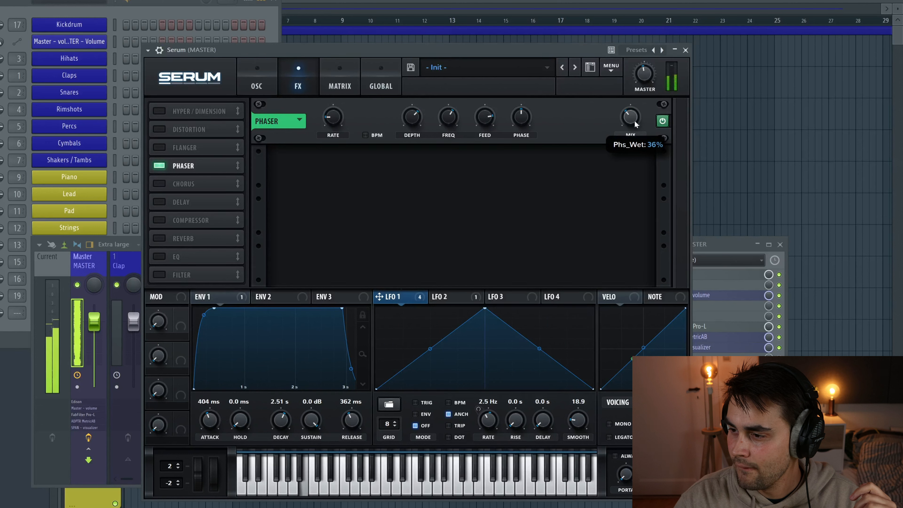
pyautogui.moveTo(634, 125); pyautogui.dragTo(634, 126)
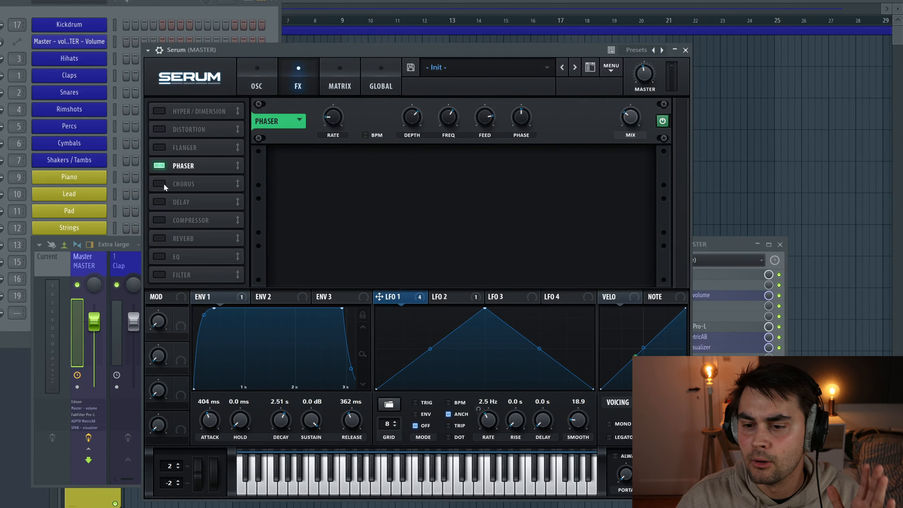
# Step: Enable the chorus effect, slow its rate slightly and set its mix to 39% while auditioning the patch
pyautogui.click(163, 184)
pyautogui.moveTo(630, 170)
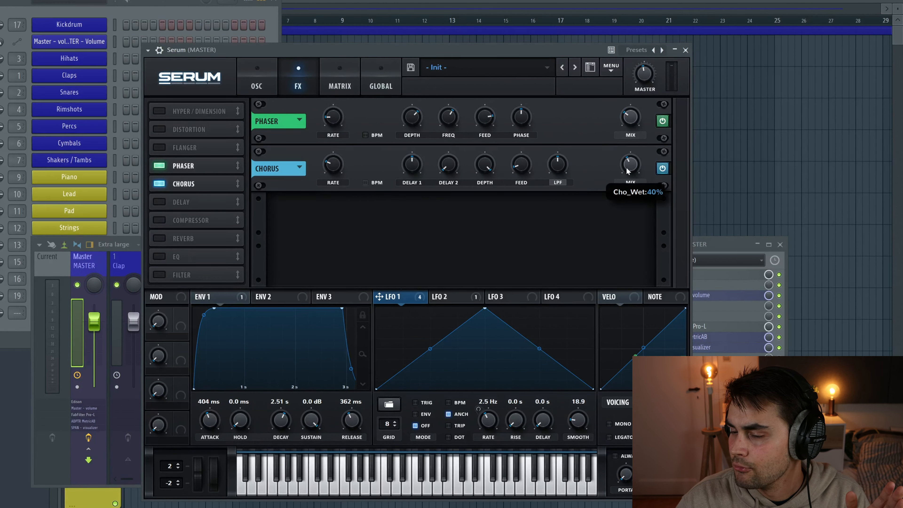
pyautogui.moveTo(337, 169)
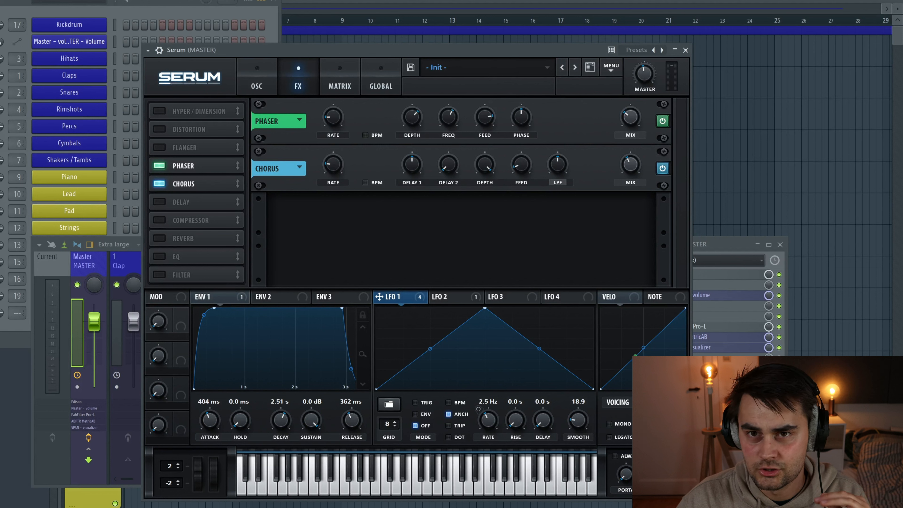
pyautogui.moveTo(631, 166)
pyautogui.mouseDown()
pyautogui.moveTo(639, 159)
pyautogui.moveTo(636, 168)
pyautogui.mouseUp()
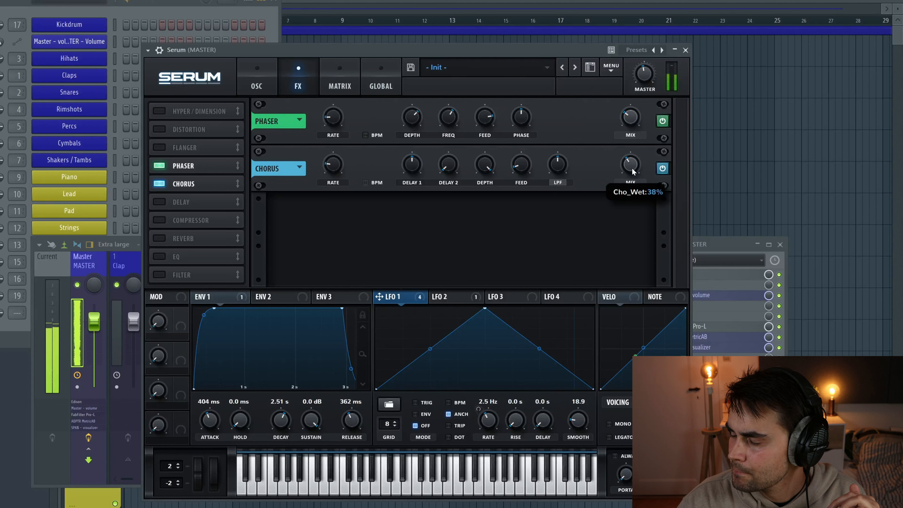
pyautogui.moveTo(632, 171); pyautogui.dragTo(633, 171)
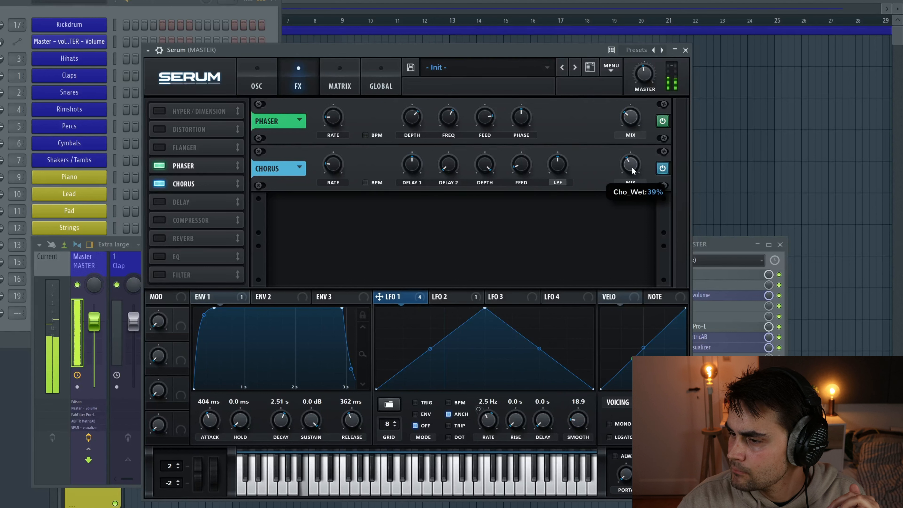